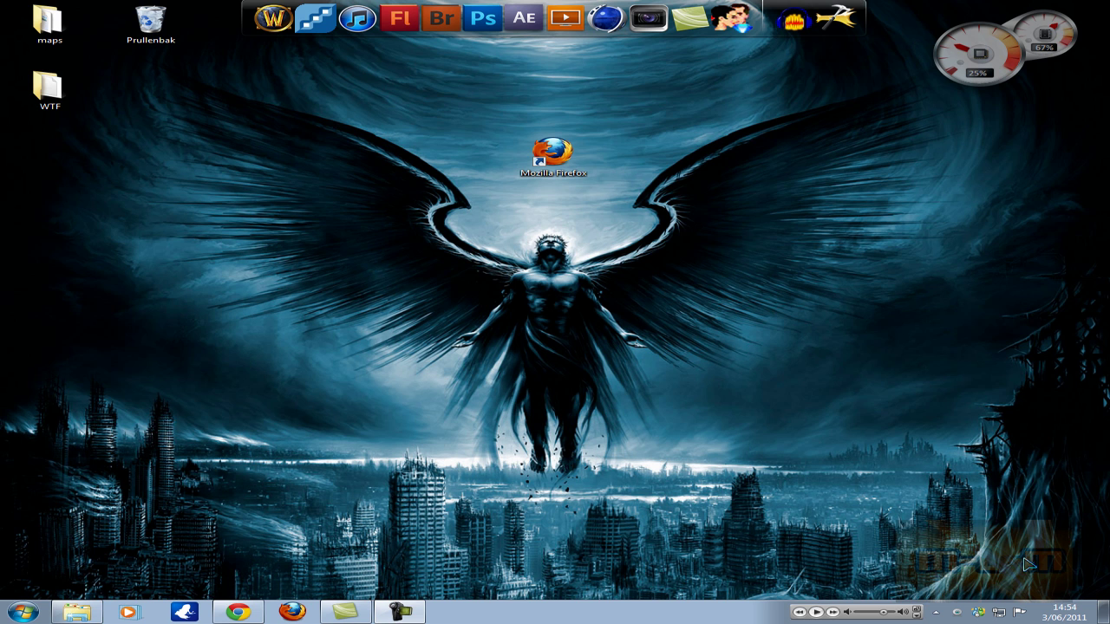
Select the Mozilla Firefox desktop shortcut and check its target location, D:\firefox
left_click_drag(768, 349, 462, 133)
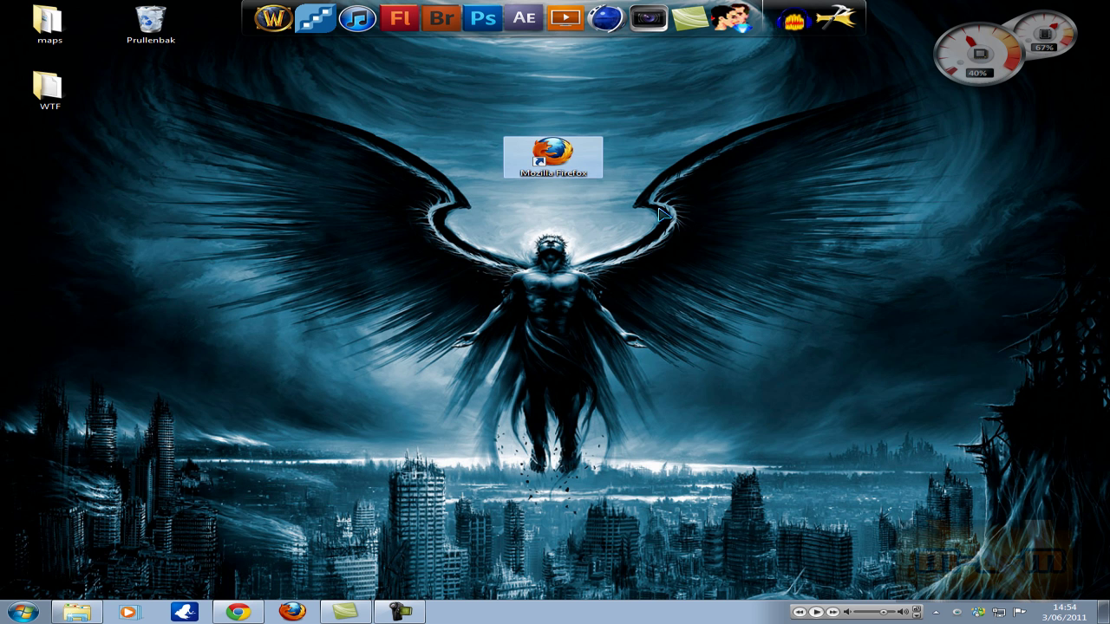
mouse_move(551, 172)
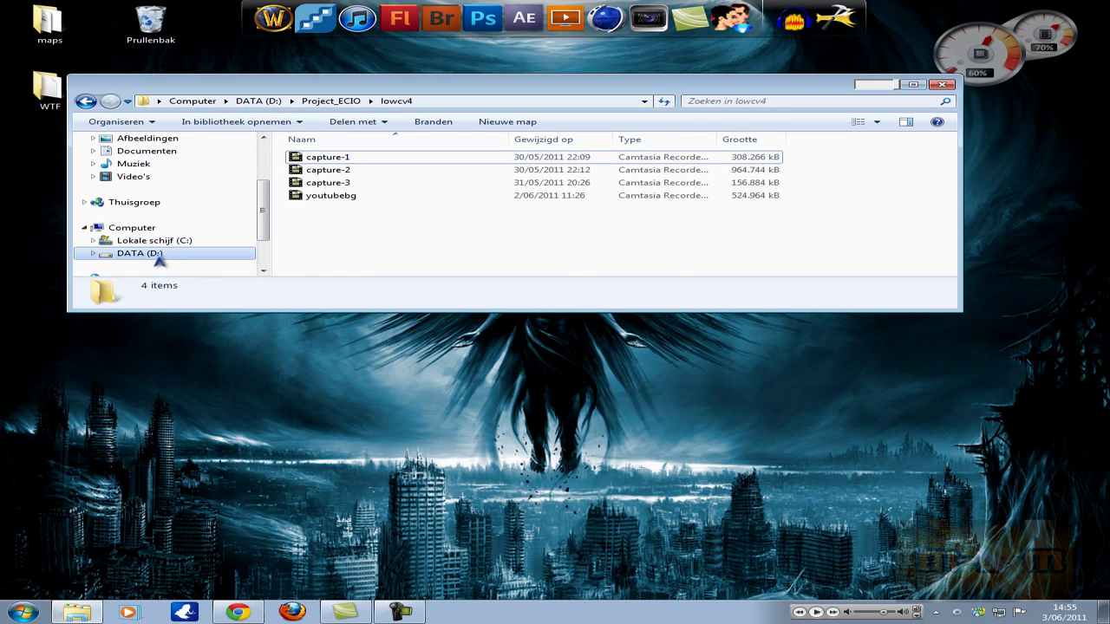
On DATA (D:), view the firefox folder's properties, note its size on disk, then close them
left_click(139, 253)
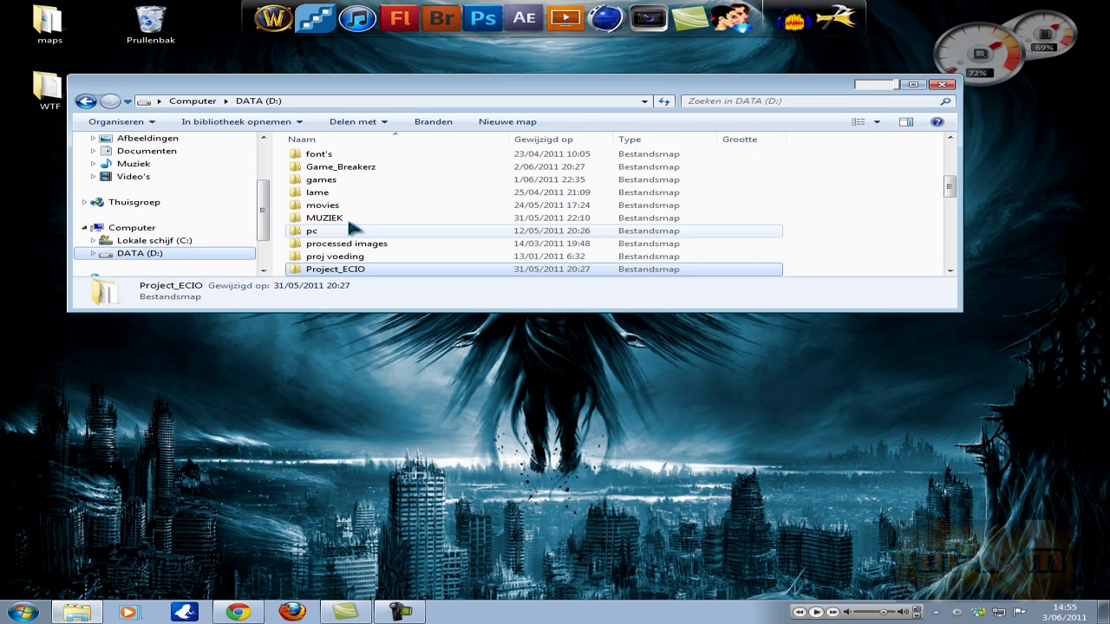
scroll(347, 217, "down", 3)
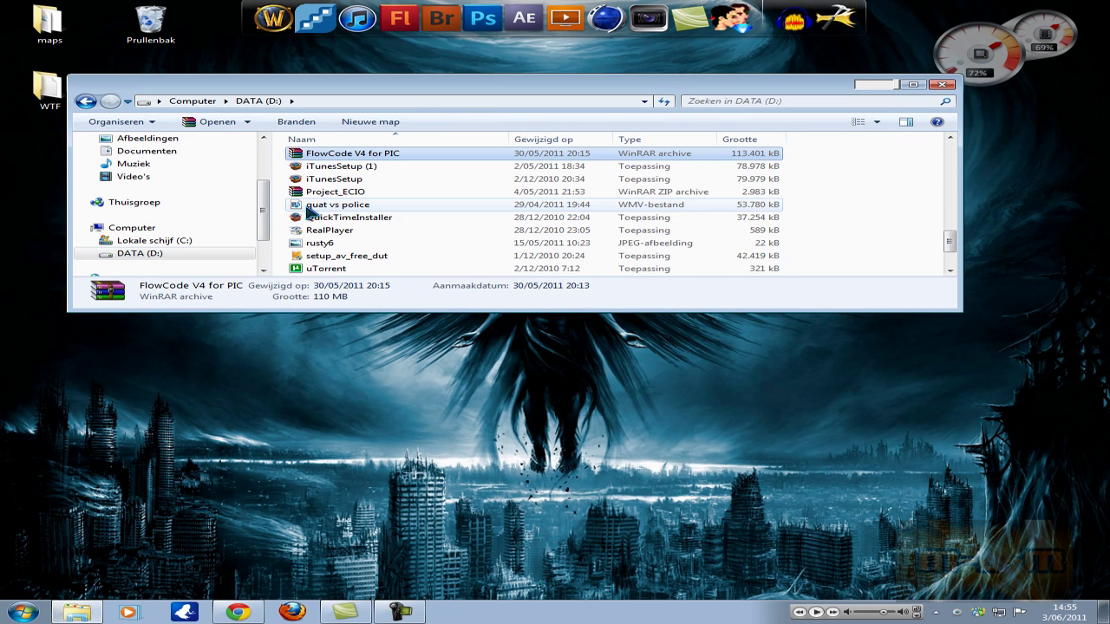
key("f")
right_click(337, 154)
left_click(344, 428)
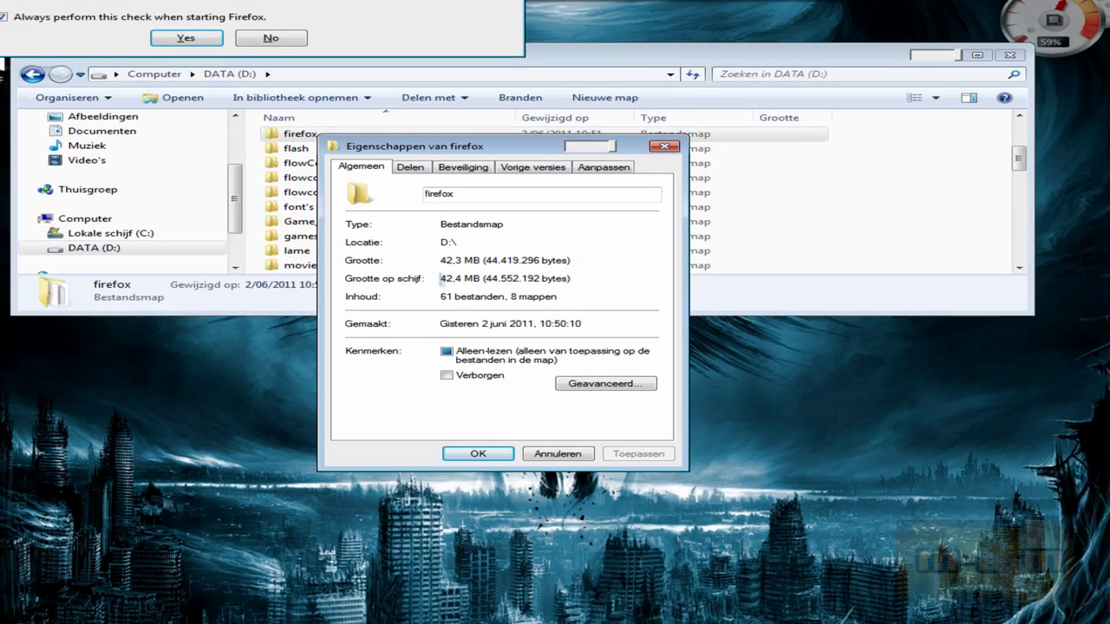
left_click_drag(443, 280, 489, 279)
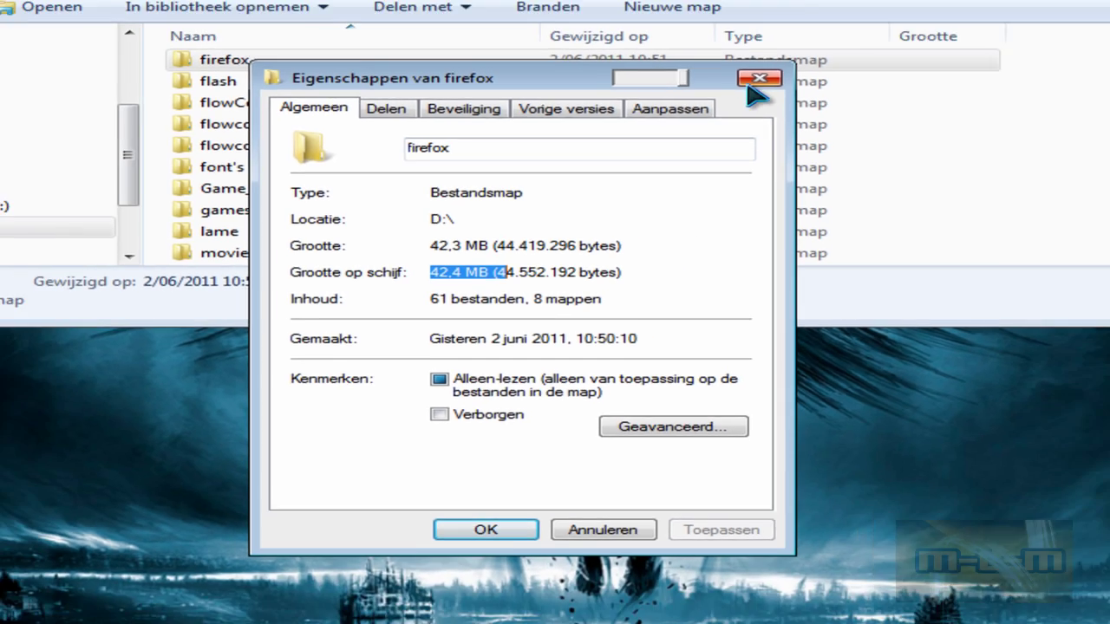
left_click(815, 37)
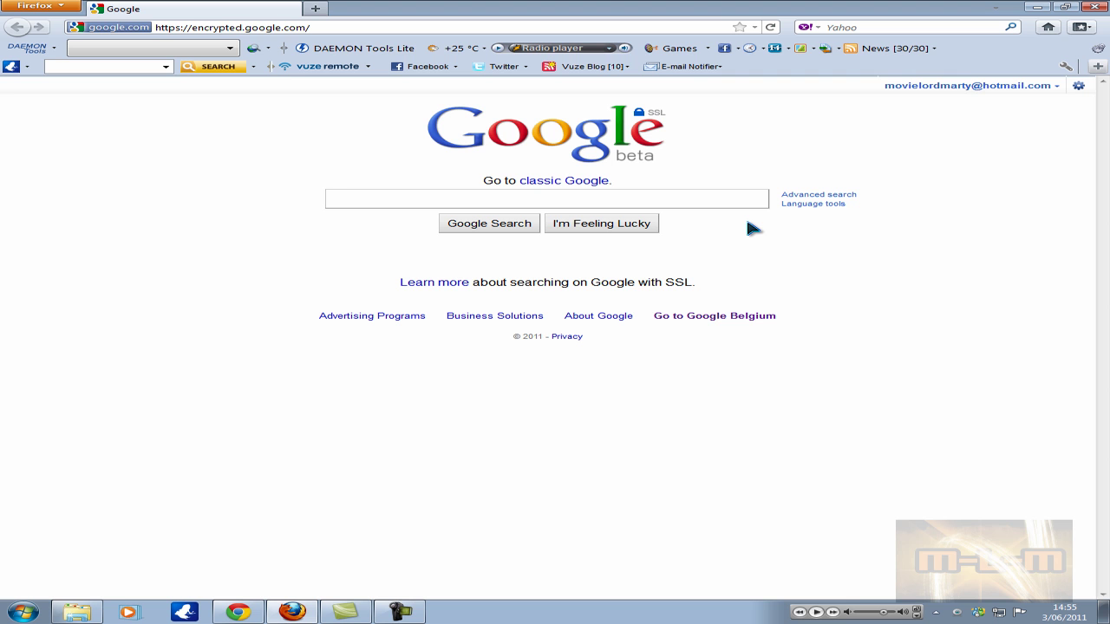
Search Google for 'aviary' and open the 'Free online photo editor - Aviary.com' result
type("aviary")
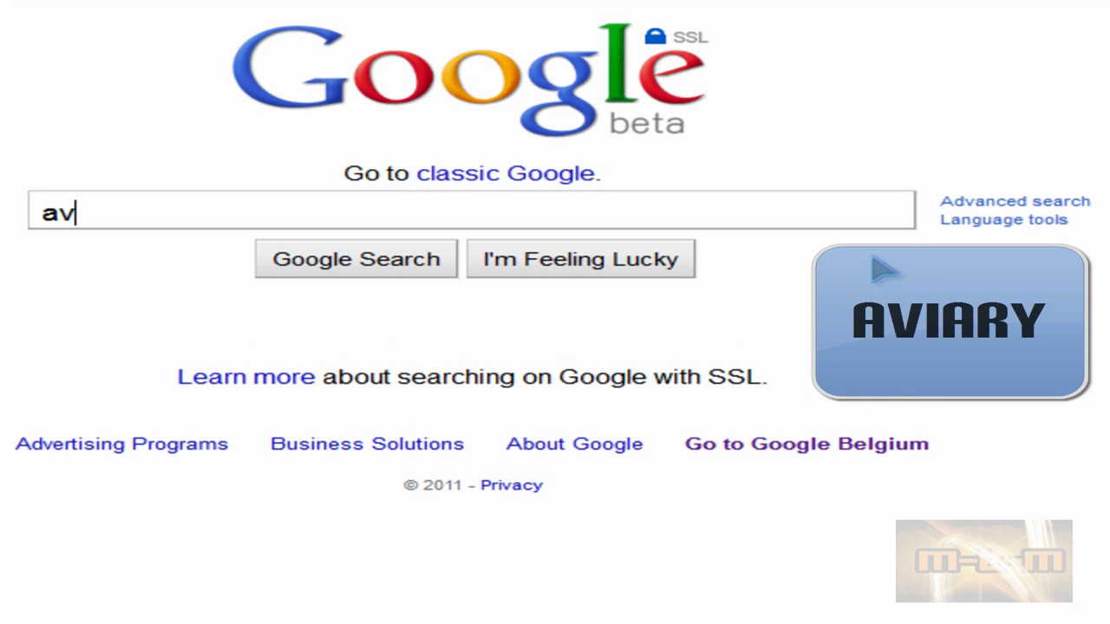
key("Return")
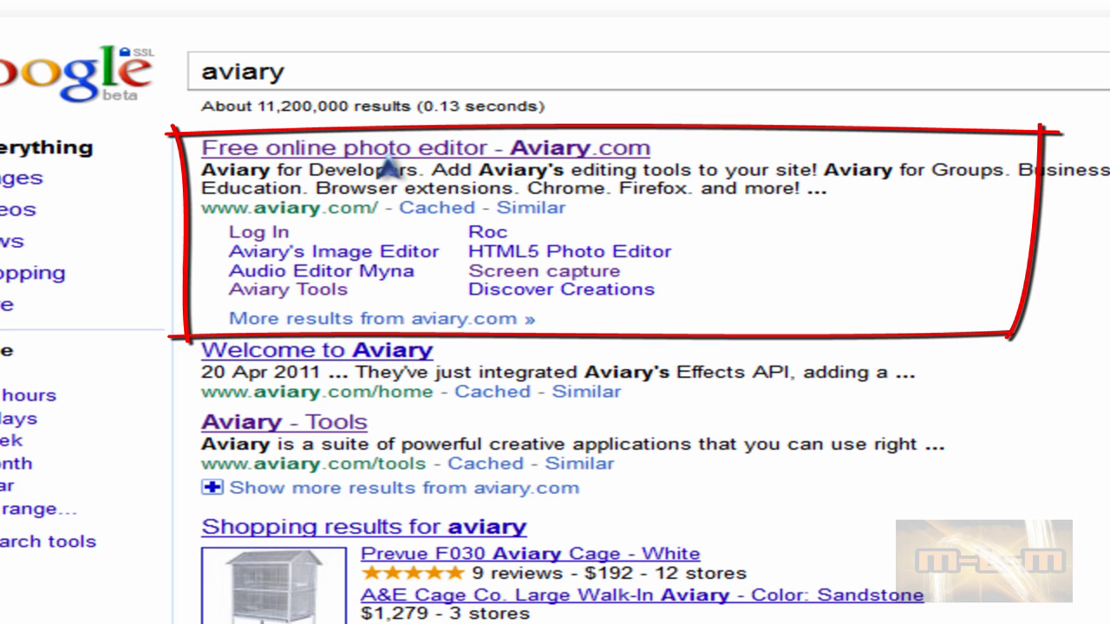
left_click(386, 154)
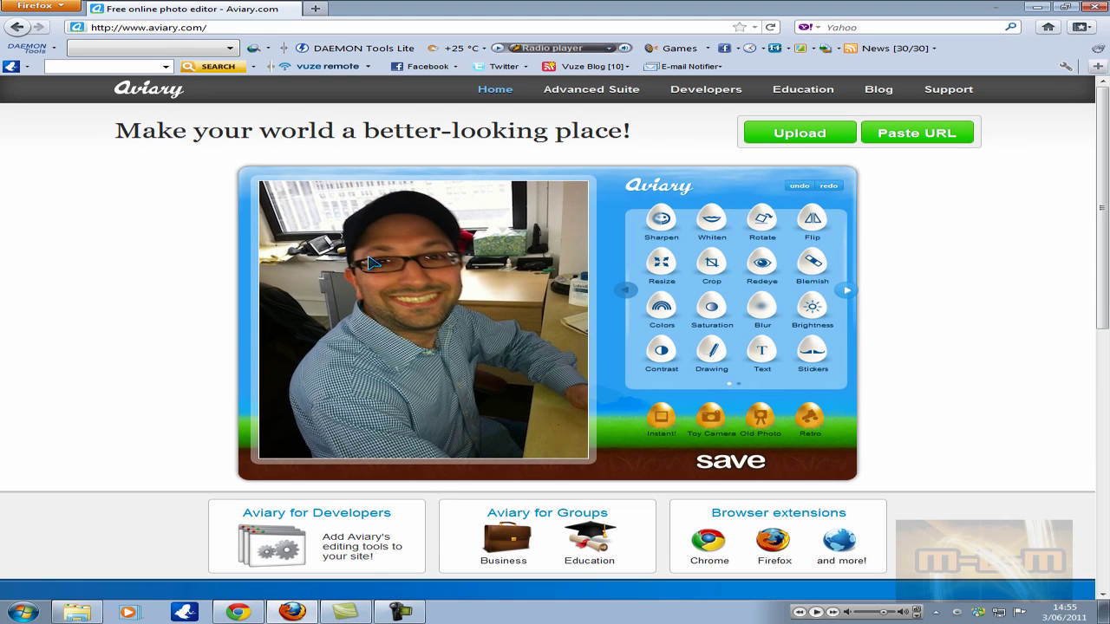
Open the Screen Capture (Talon) page listed under Photo on the Aviary homepage
scroll(363, 256, "down", 6)
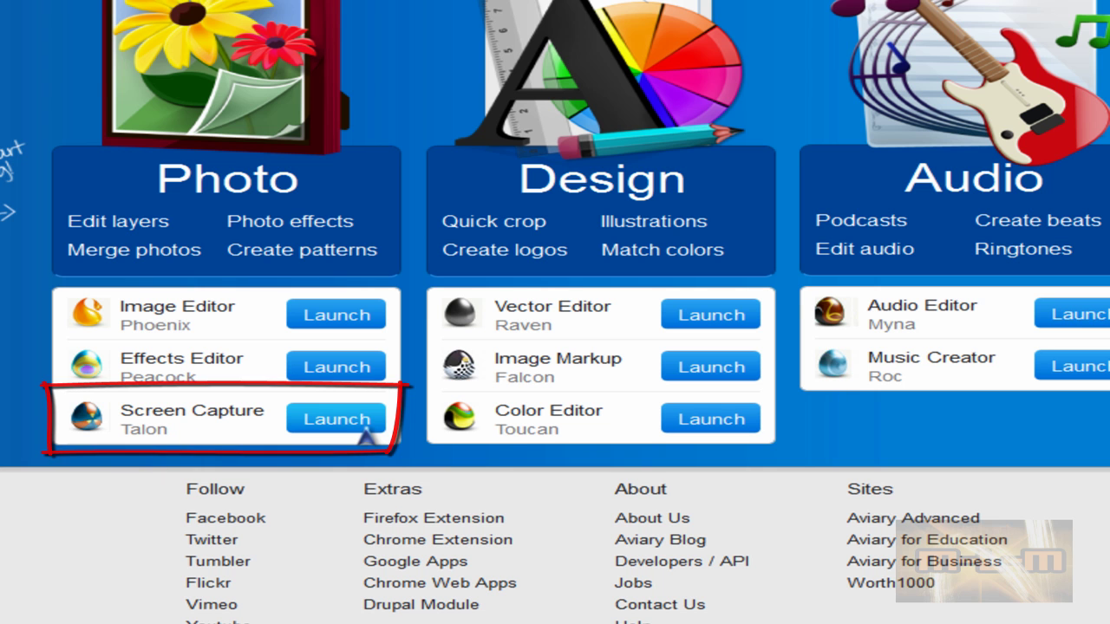
left_click(169, 414)
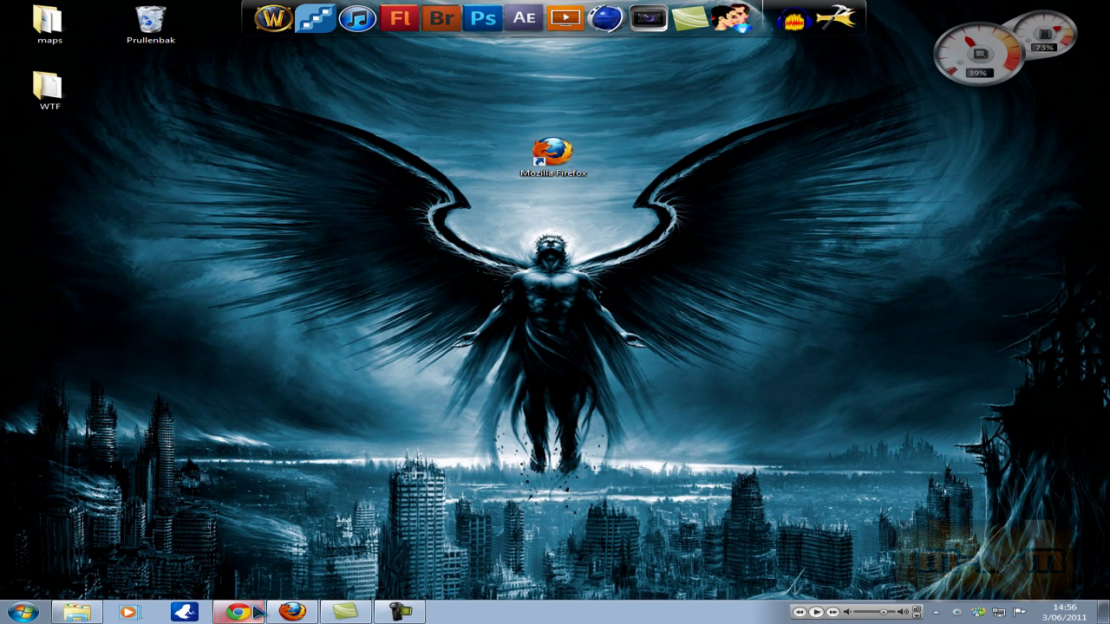
Bring the YouTube homepage in Chrome forward and look over its page actions menu
mouse_move(255, 612)
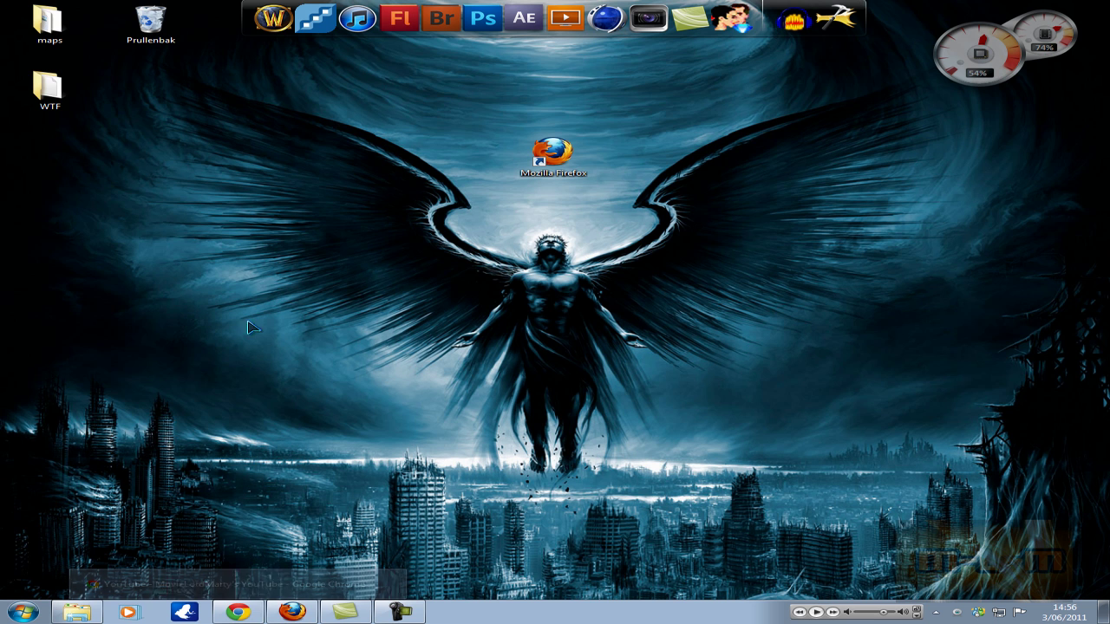
left_click(253, 613)
right_click(586, 371)
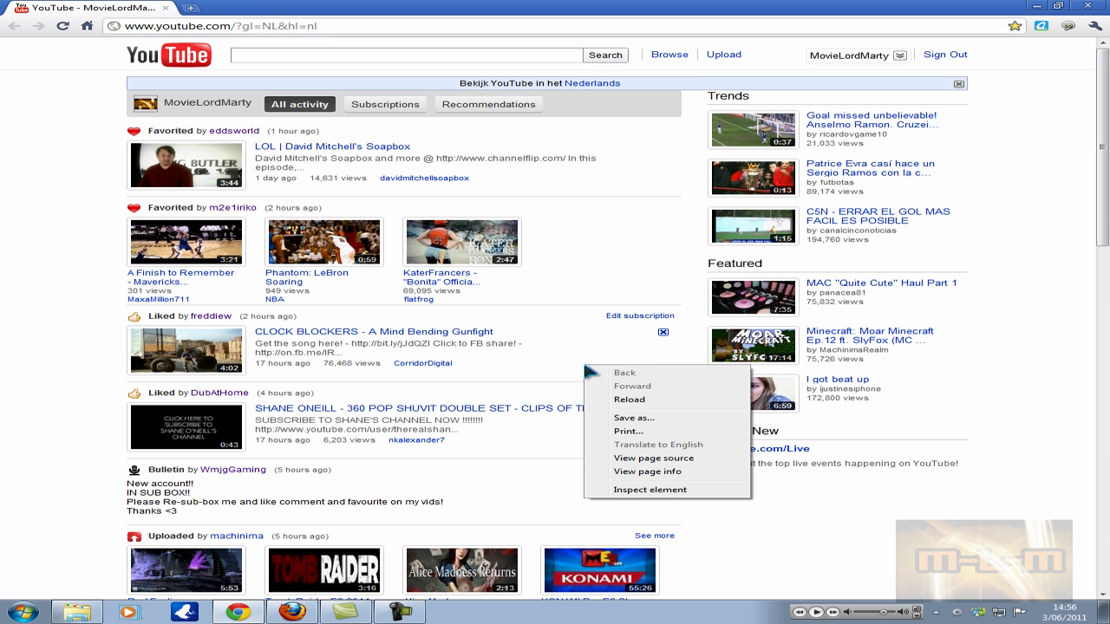
left_click(662, 622)
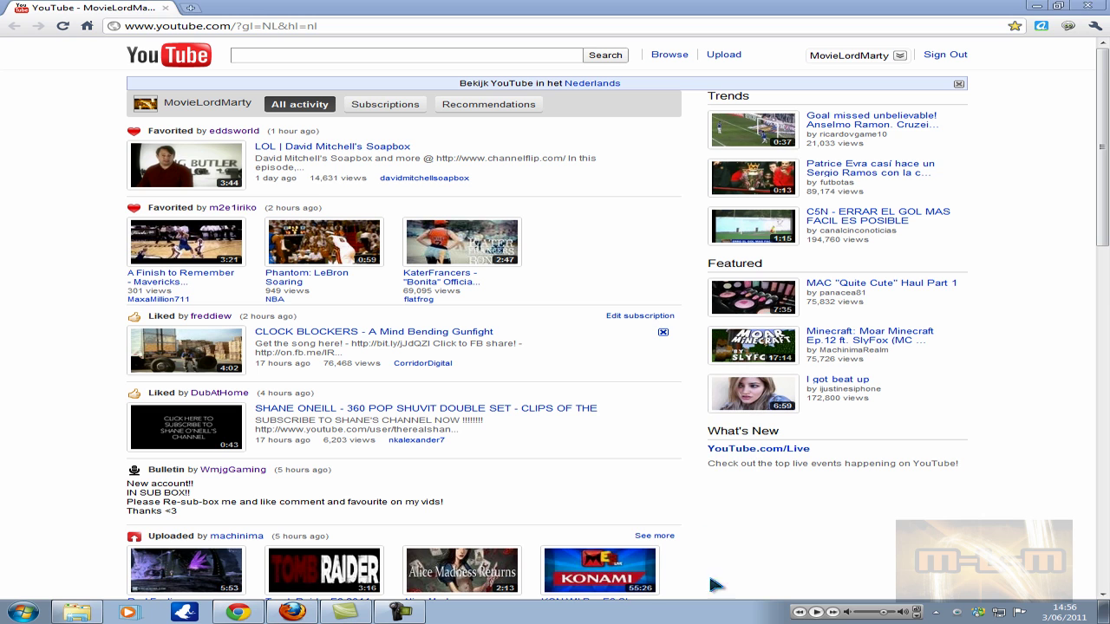
Review the Aviary extension's capture options, then return to Firefox's Talon page
left_click(1041, 27)
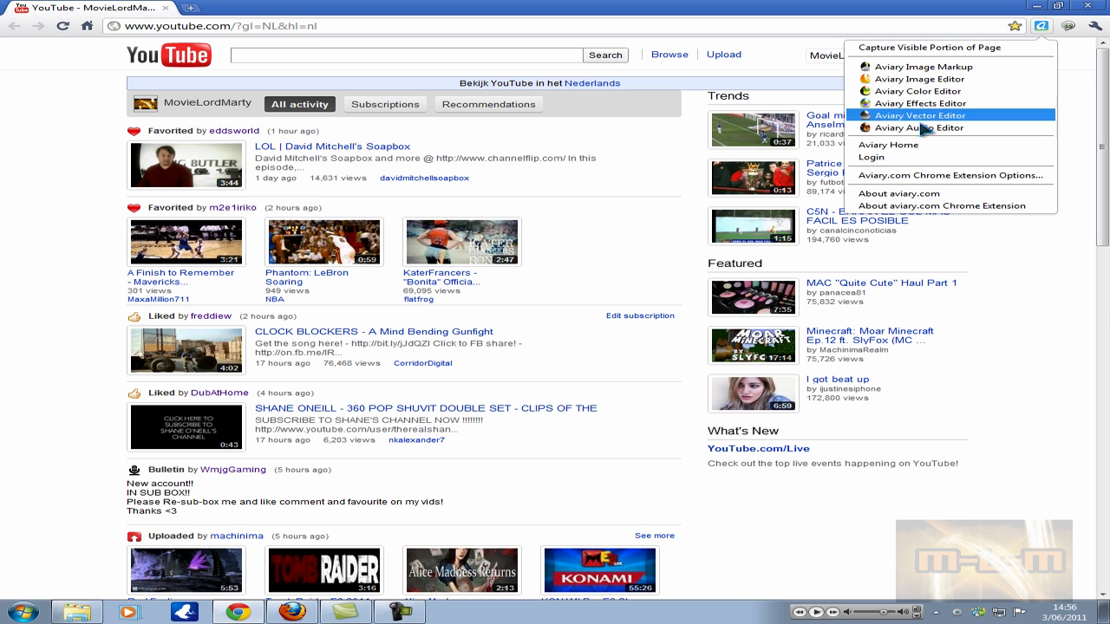
left_click(896, 9)
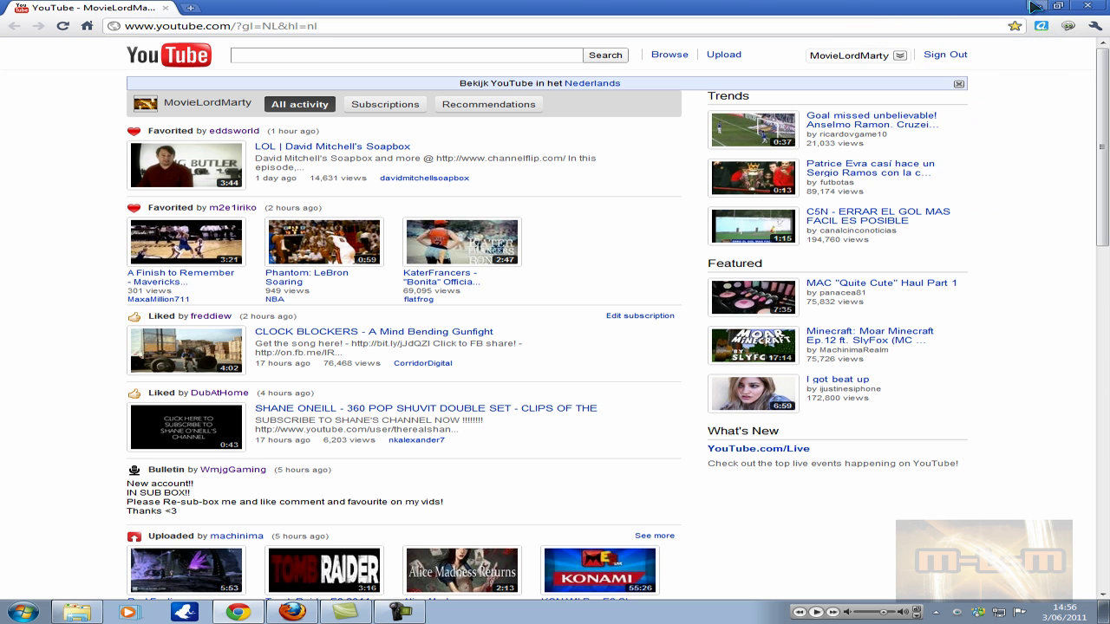
left_click(1036, 6)
left_click(293, 612)
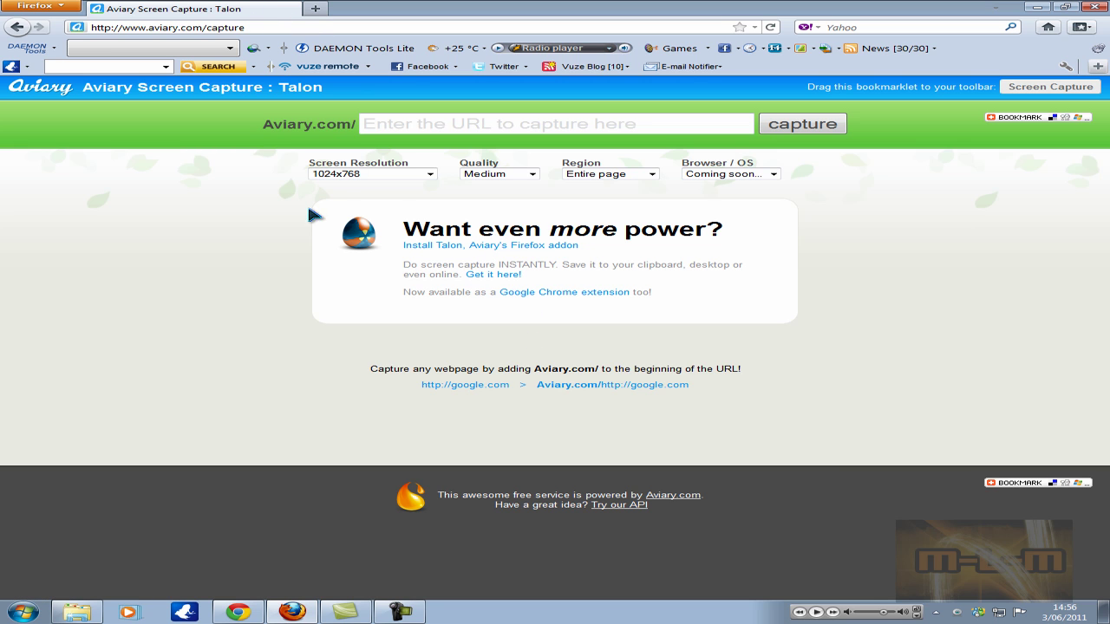
Preview Talon's Take Screenshot choices (Capture Region, Visible Portion, Entire Page) without capturing
right_click(99, 251)
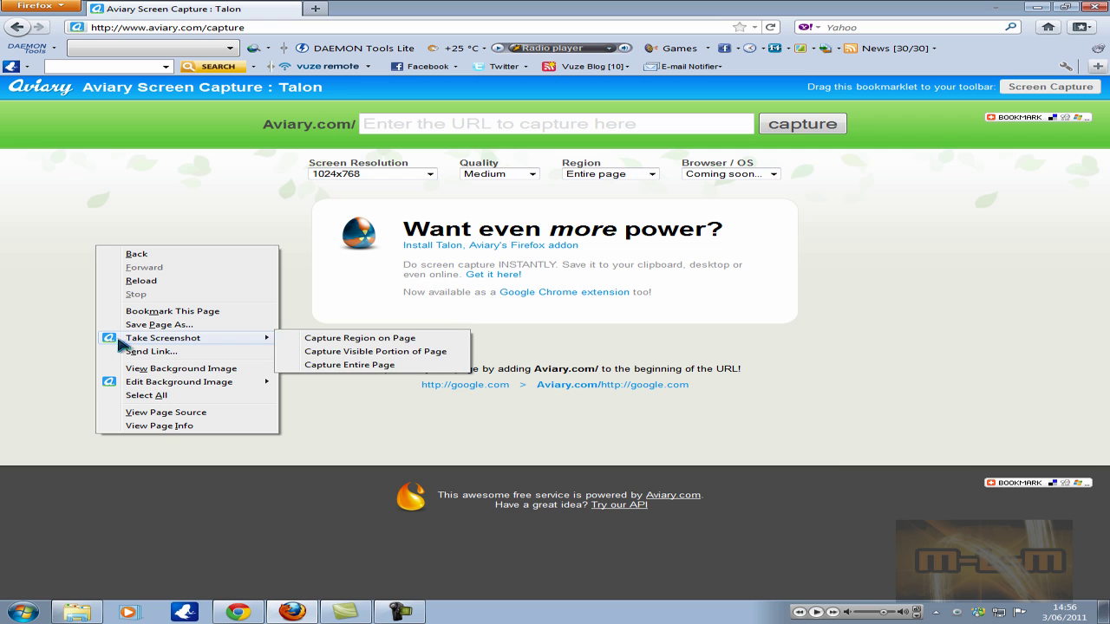
left_click(101, 206)
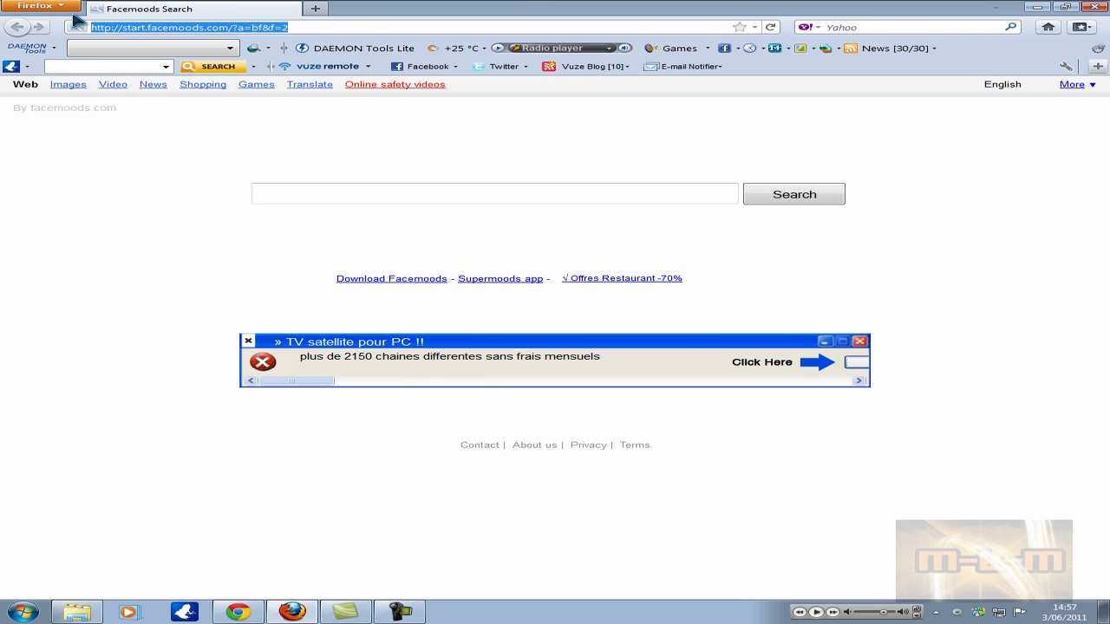
Reopen the earlier Google search for youtube and go to the YouTube home page
type("youtueb")
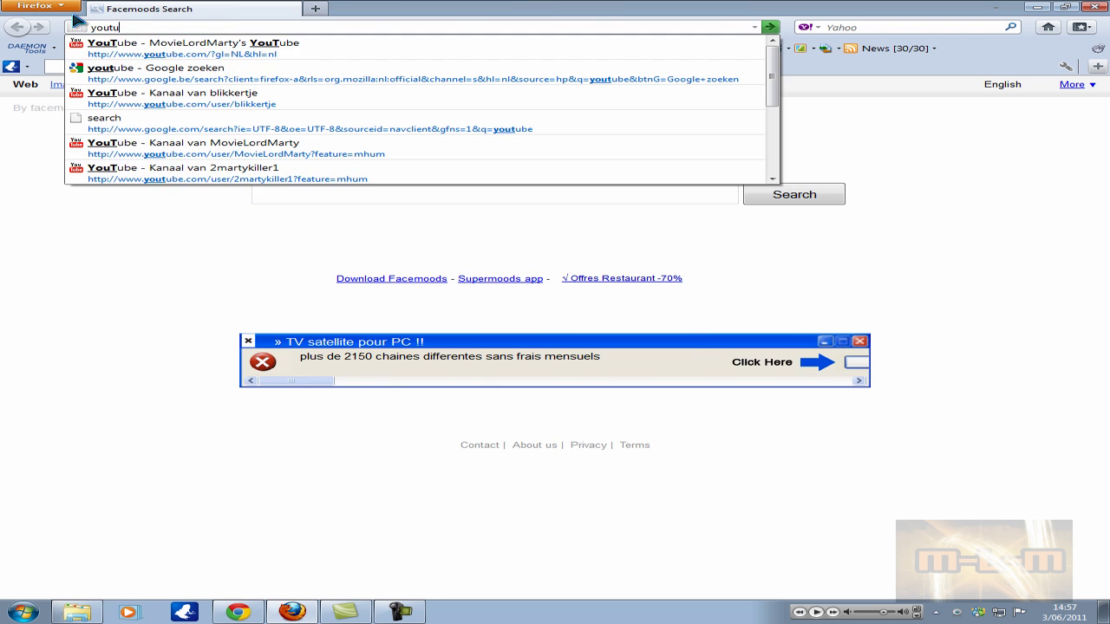
key("Return")
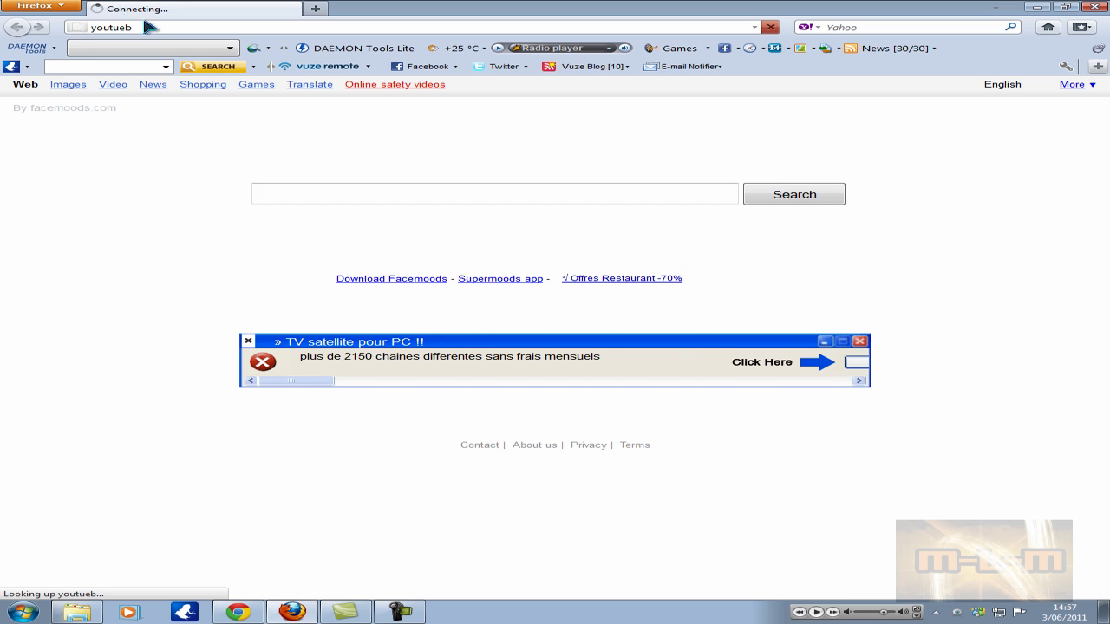
key("Down")
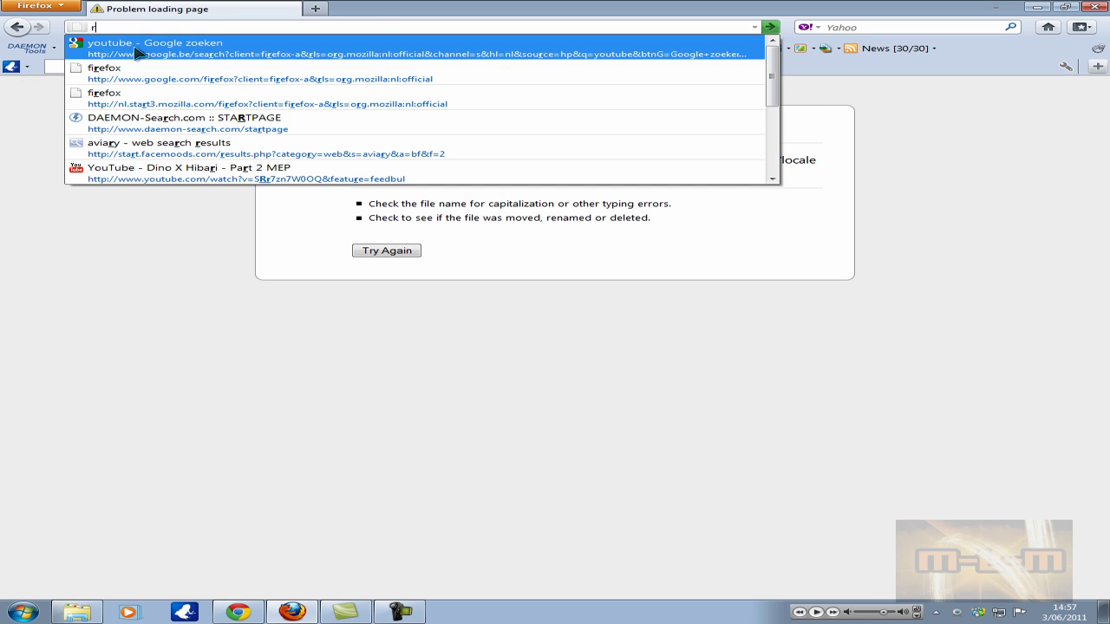
left_click(143, 45)
left_click(380, 159)
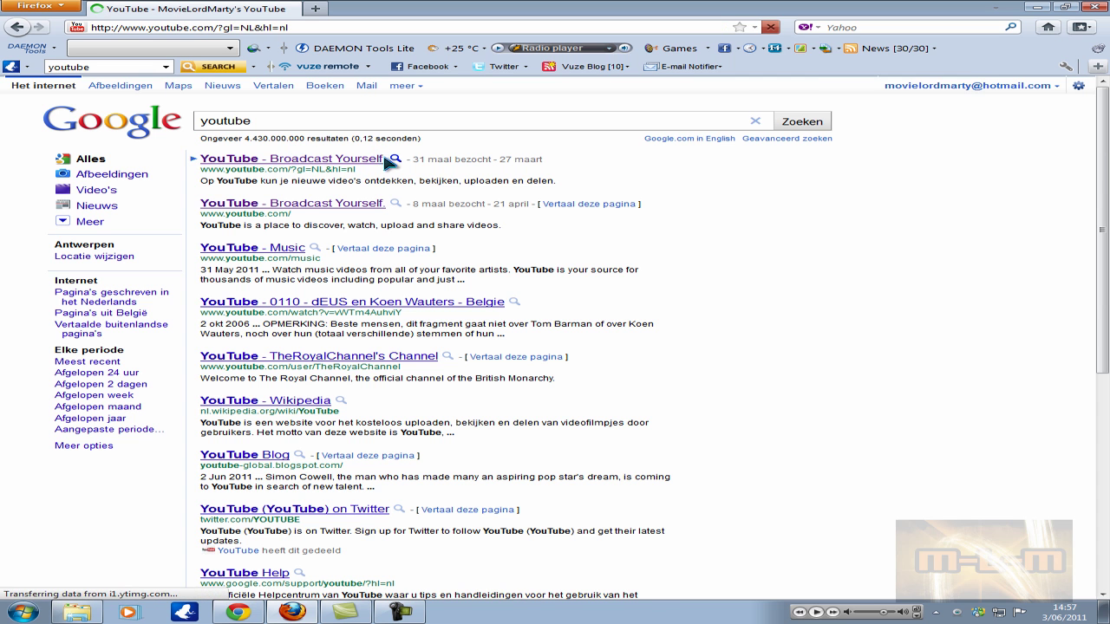
Open the signed-in account's channel page and scroll through its 8 uploads
left_click(849, 94)
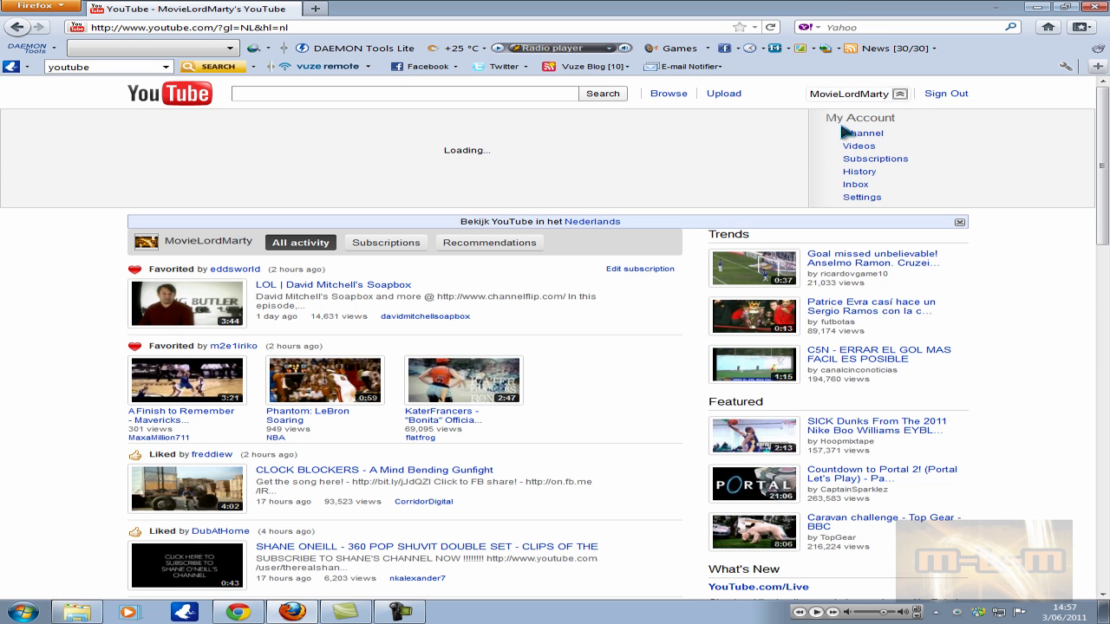
left_click(845, 134)
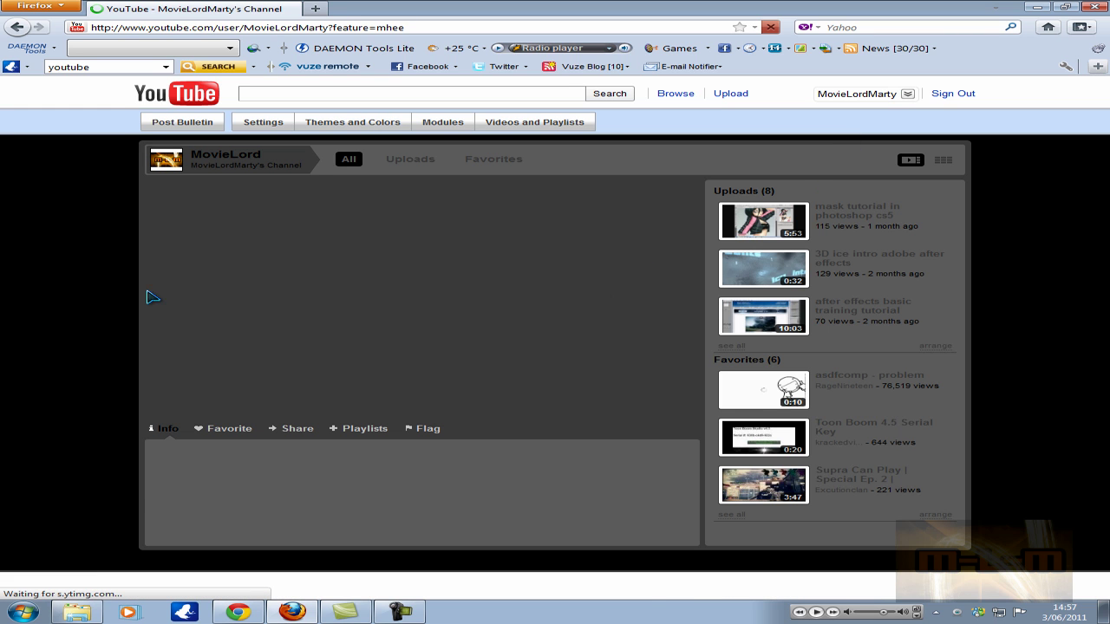
scroll(154, 292, "down", 2)
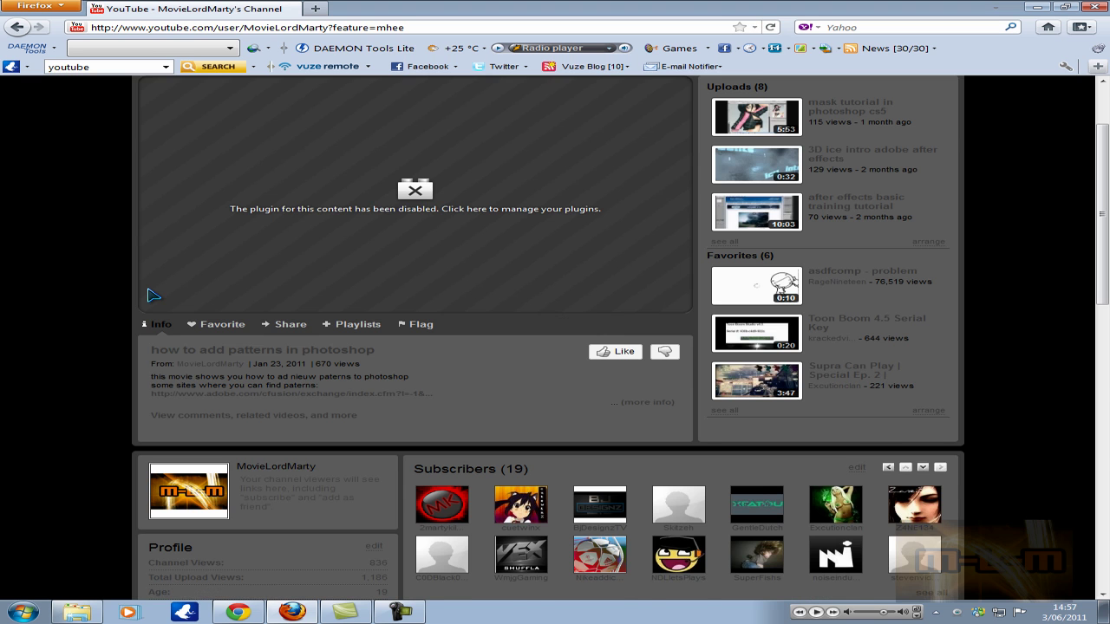
scroll(154, 294, "down", 15)
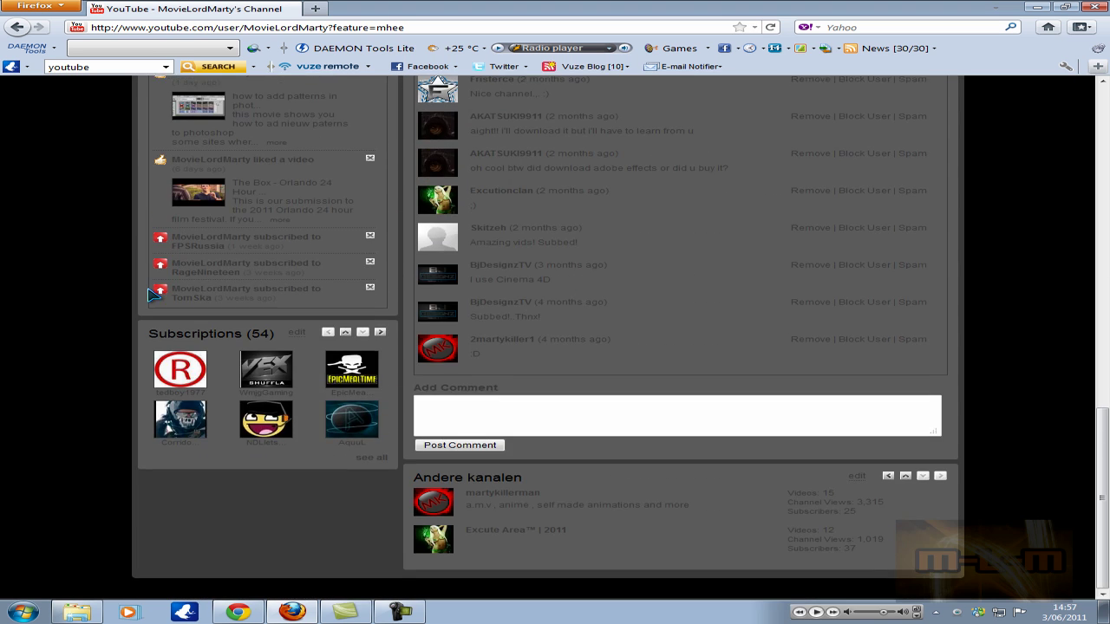
scroll(154, 295, "up", 17)
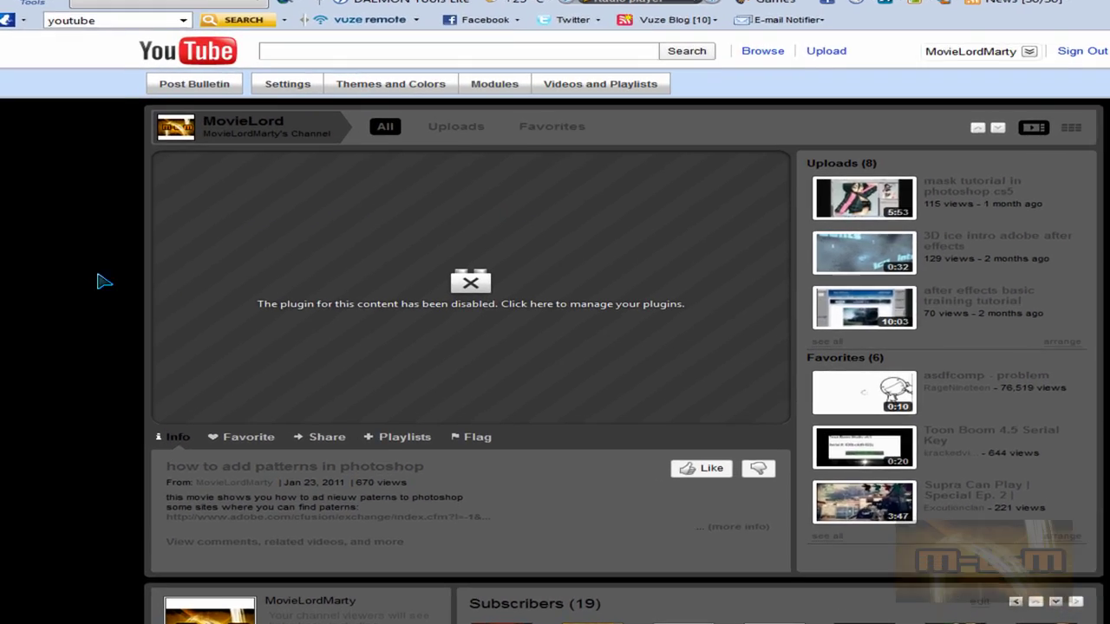
Capture the entire channel page with Talon, skip the login prompt, and choose Save to Desktop
right_click(77, 274)
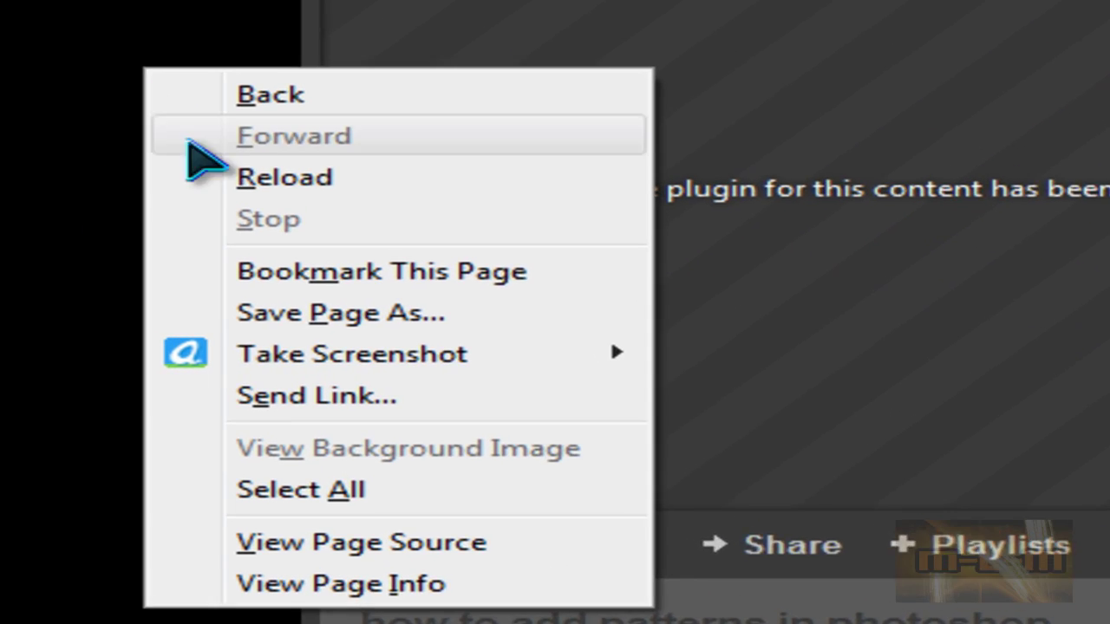
mouse_move(279, 353)
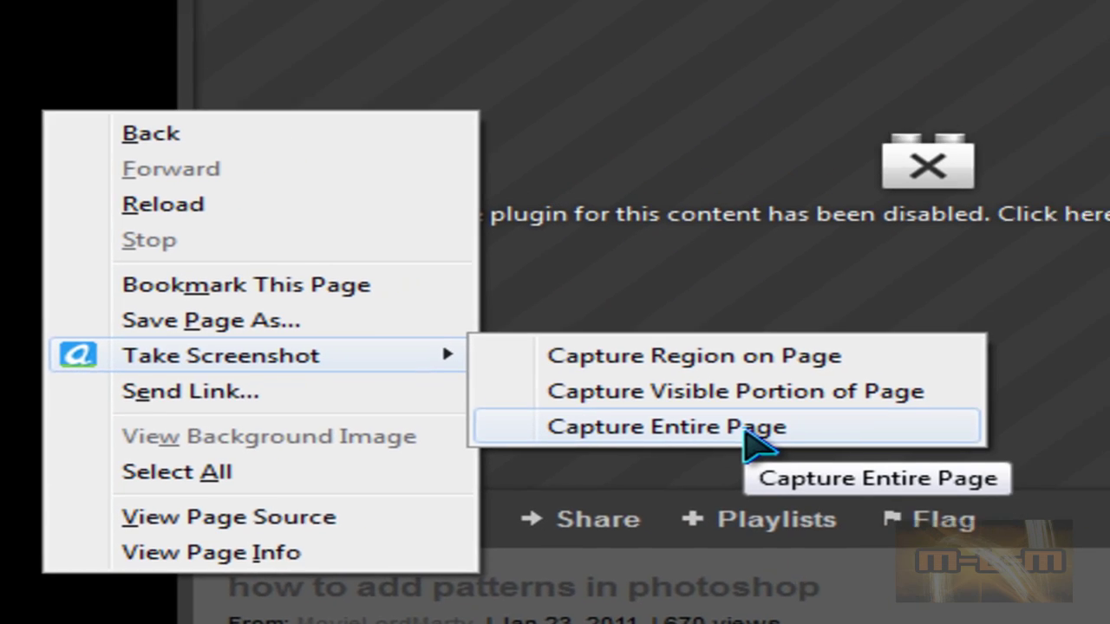
left_click(744, 433)
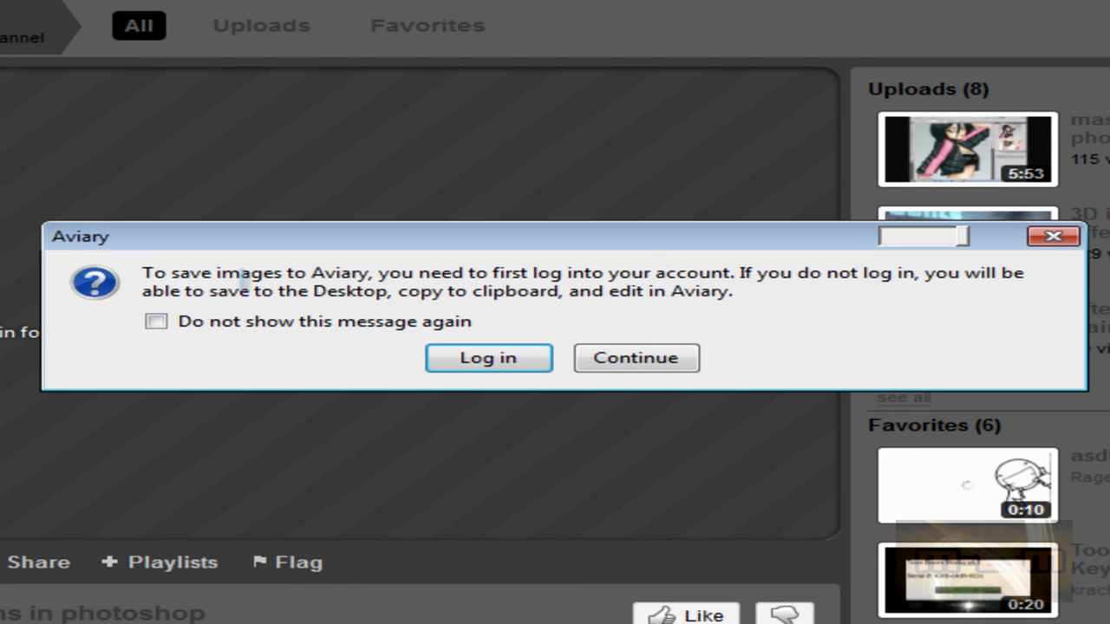
left_click(156, 322)
left_click(670, 364)
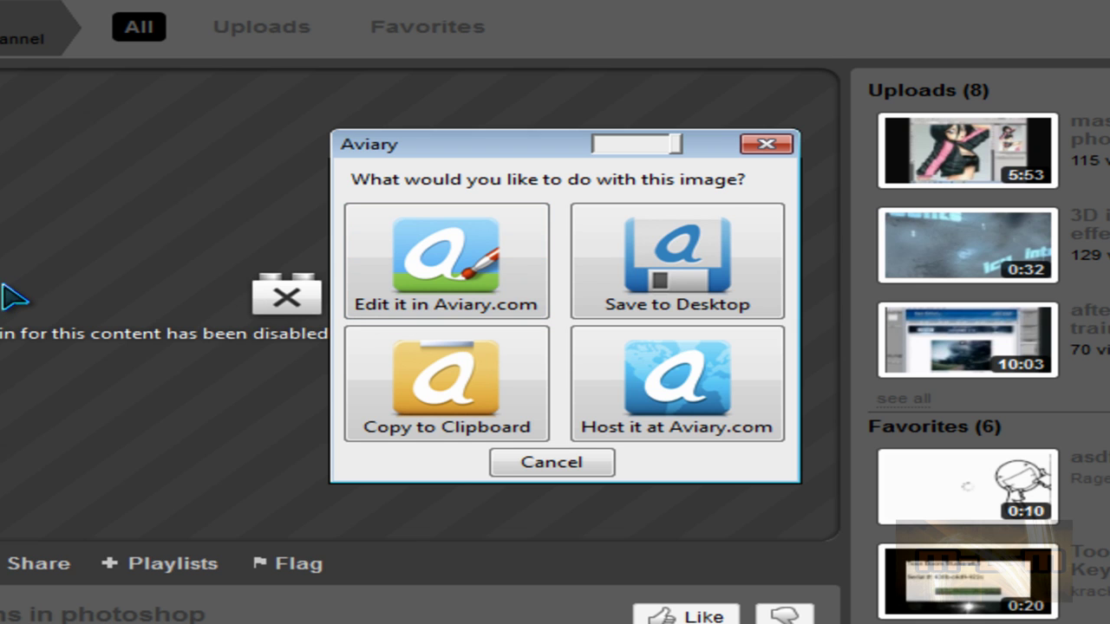
left_click(651, 304)
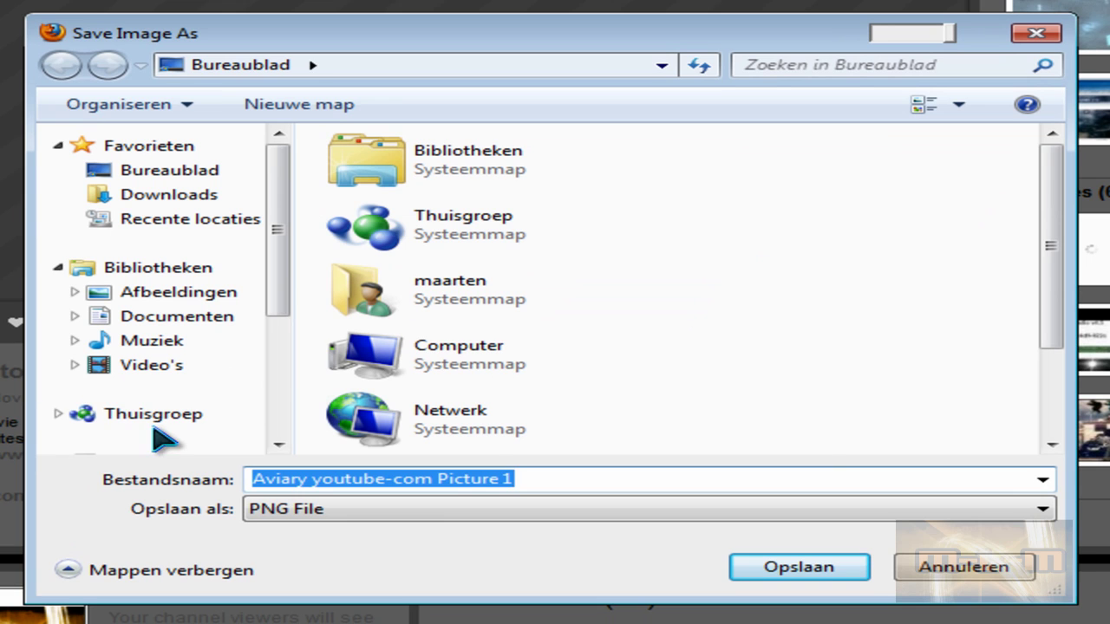
Replace the default name 'Aviary youtube-com Picture 1' with youtub.PNG and save
left_click_drag(550, 477, 246, 482)
left_click(550, 476)
left_click_drag(550, 477, 139, 492)
type("youb")
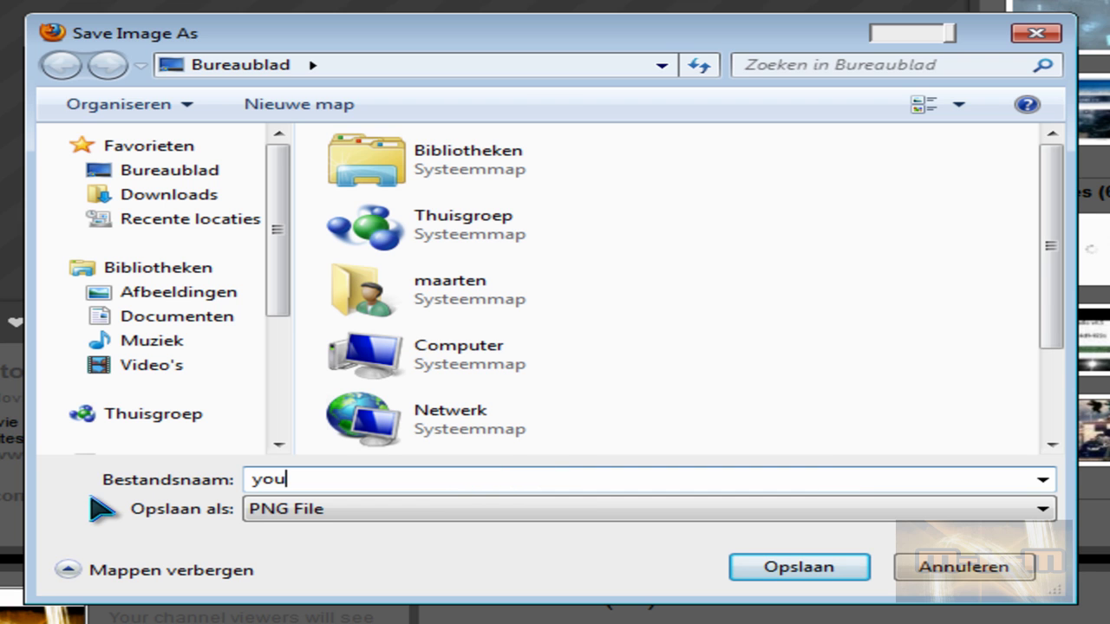
key("BackSpace")
type("tub.pn")
key("BackSpace")
key("BackSpace")
type("P")
type("NN")
key("BackSpace")
type("G")
left_click_drag(361, 479, 315, 479)
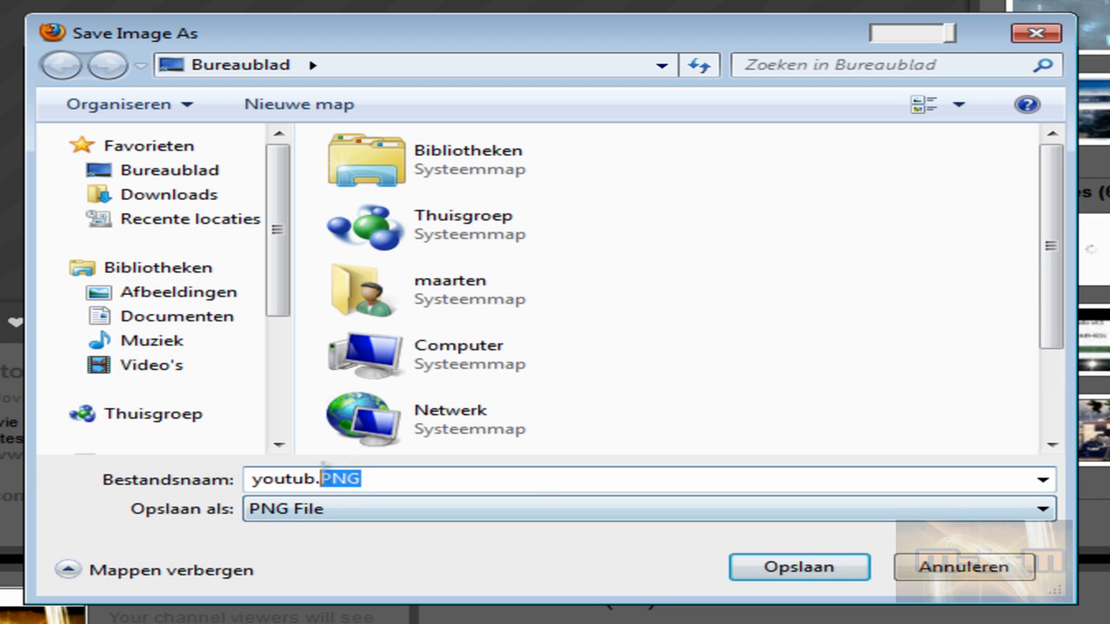
left_click(800, 569)
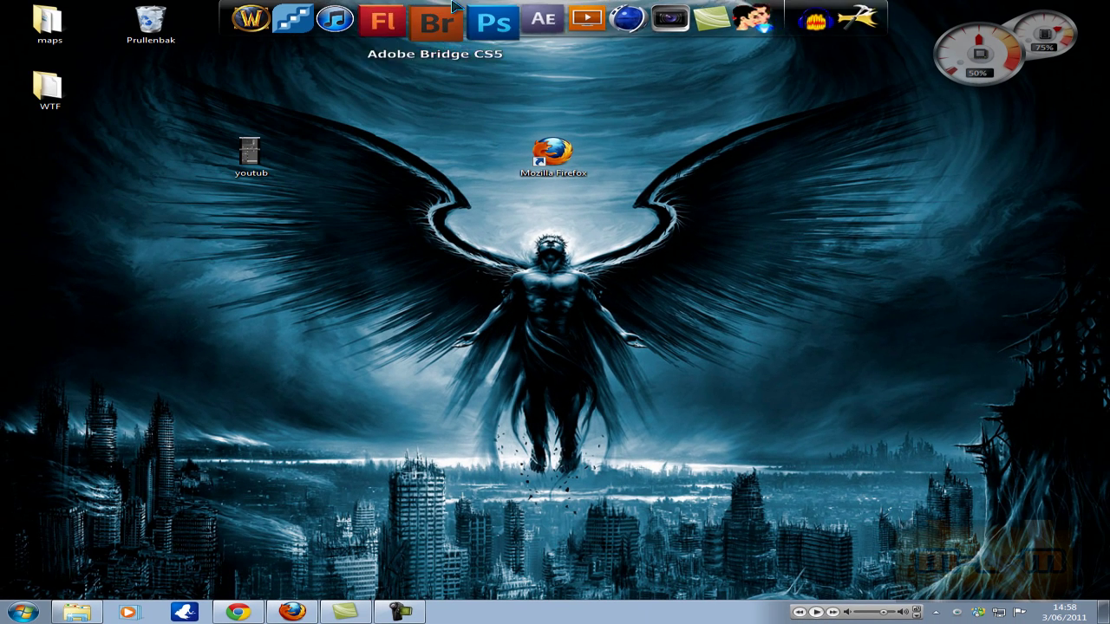
Launch Adobe Photoshop CS5 Extended from the desktop dock
left_click(492, 21)
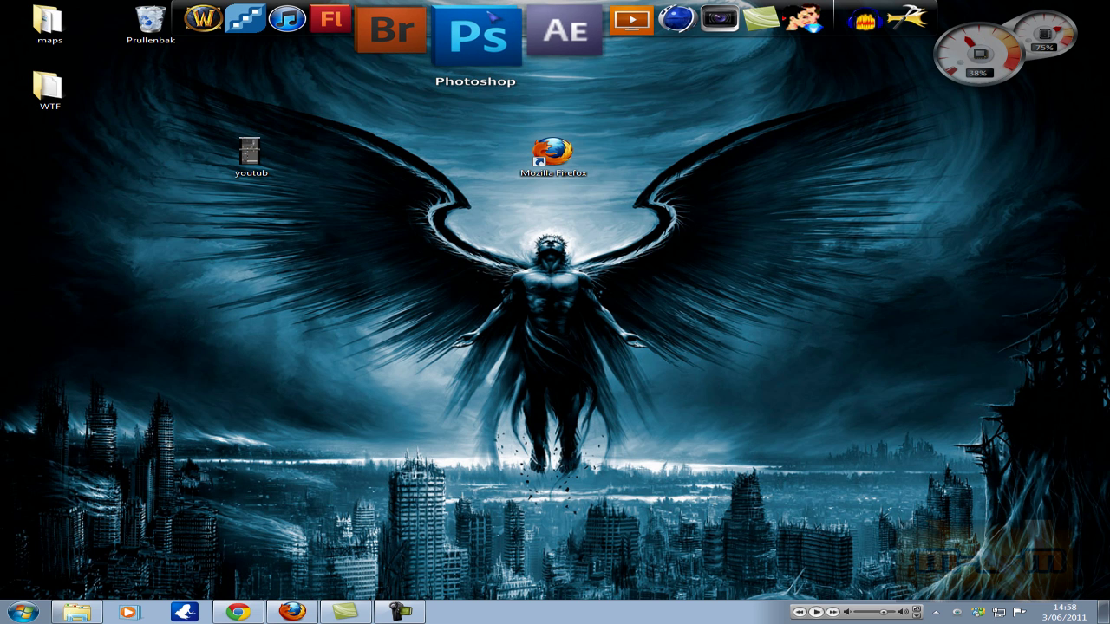